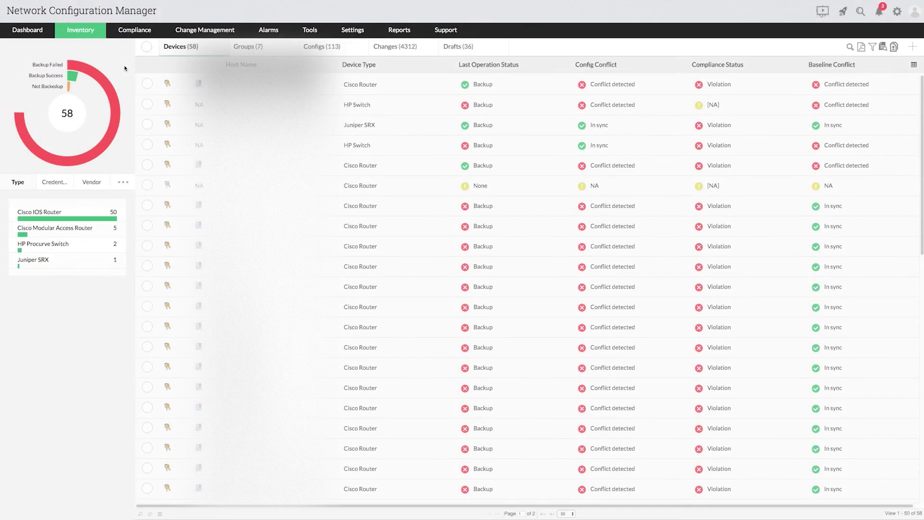
# Start a new credential profile named RouterCredentials, with the name pasted as its description
pyautogui.click(349, 35)
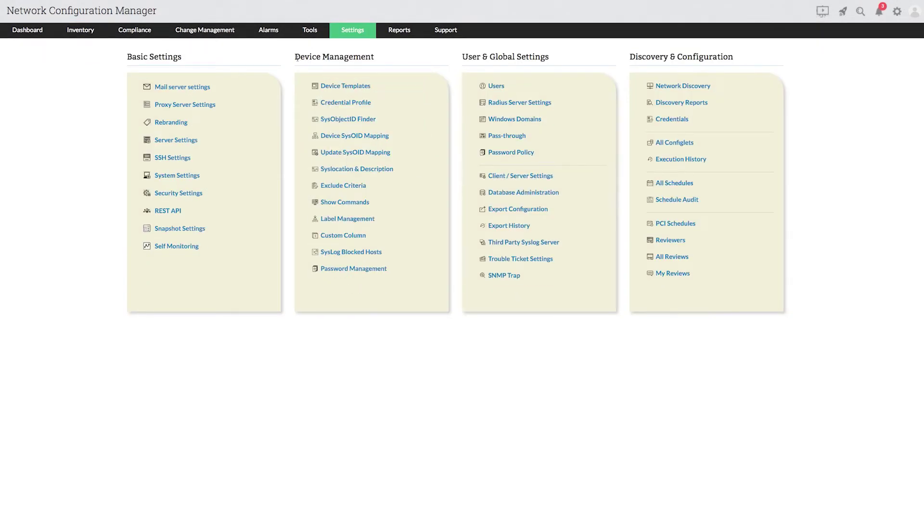
pyautogui.click(366, 104)
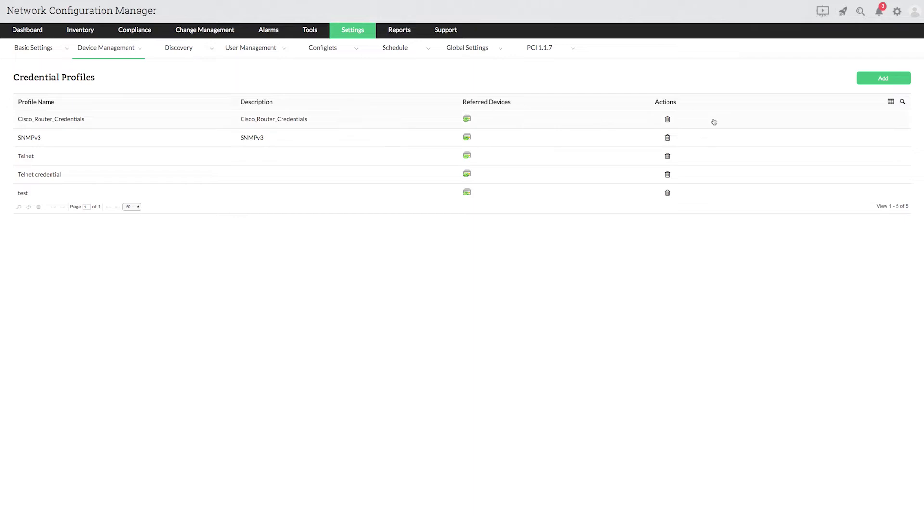
pyautogui.click(870, 84)
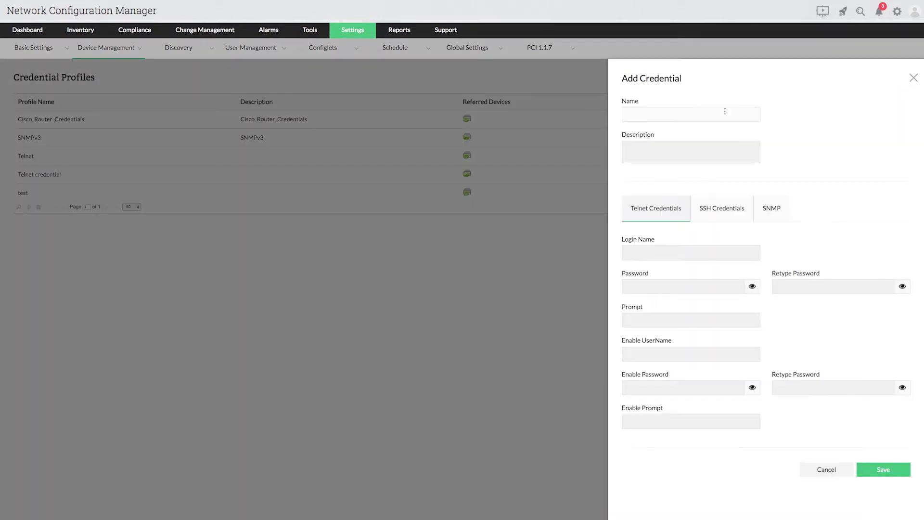
pyautogui.write('RouterCredentials')
pyautogui.click(688, 146)
pyautogui.hotkey('ctrl', 'v')
pyautogui.click(684, 184)
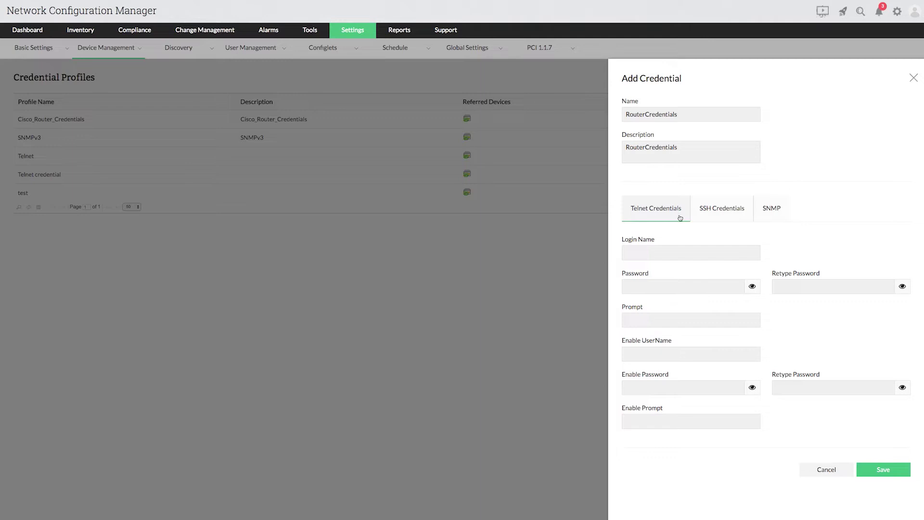
# Enter the Telnet login name and password, confirm the password, and set the prompt to '>'
pyautogui.click(683, 254)
pyautogui.write('ncm')
pyautogui.click(672, 288)
pyautogui.write('ncm')
pyautogui.press('Tab')
pyautogui.write('ncm')
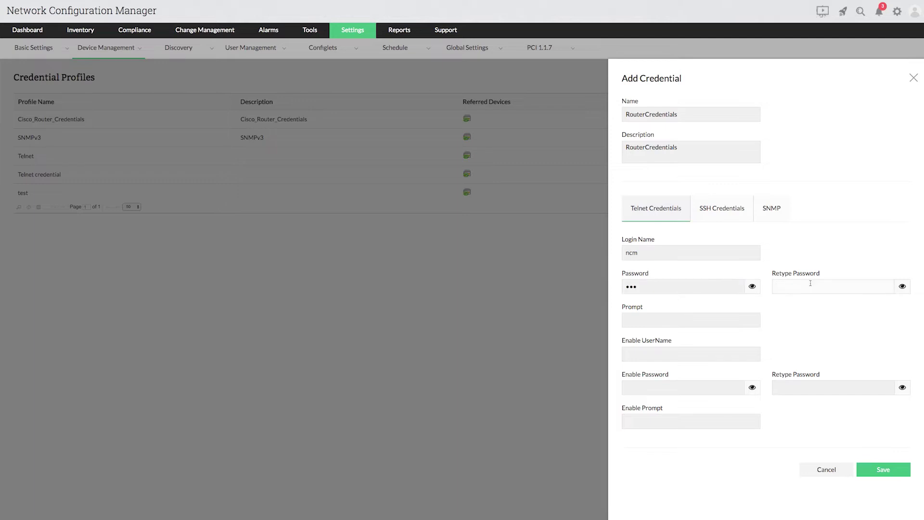
pyautogui.click(743, 319)
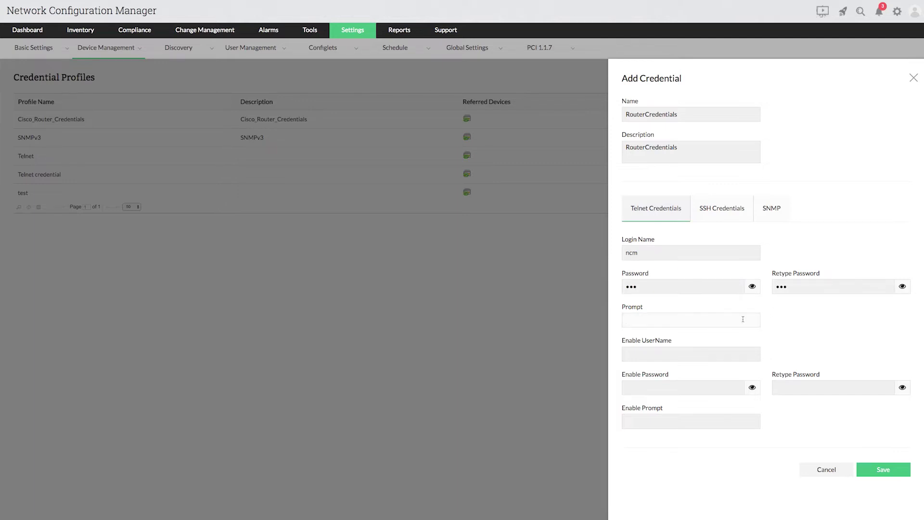
pyautogui.write('>')
# Enter and confirm the enable password, set the enable prompt to '#', and save the profile
pyautogui.click(713, 384)
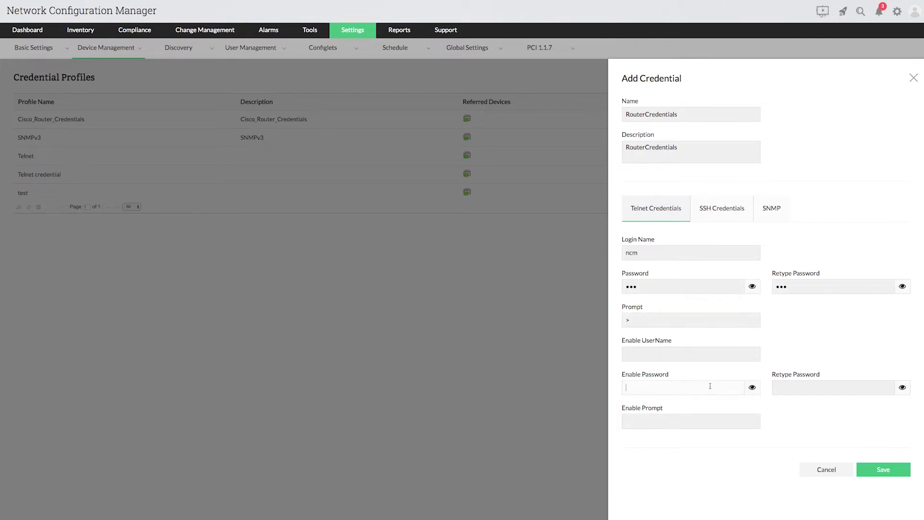
pyautogui.write('cisco')
pyautogui.click(797, 389)
pyautogui.write('cisco')
pyautogui.click(735, 421)
pyautogui.write('#')
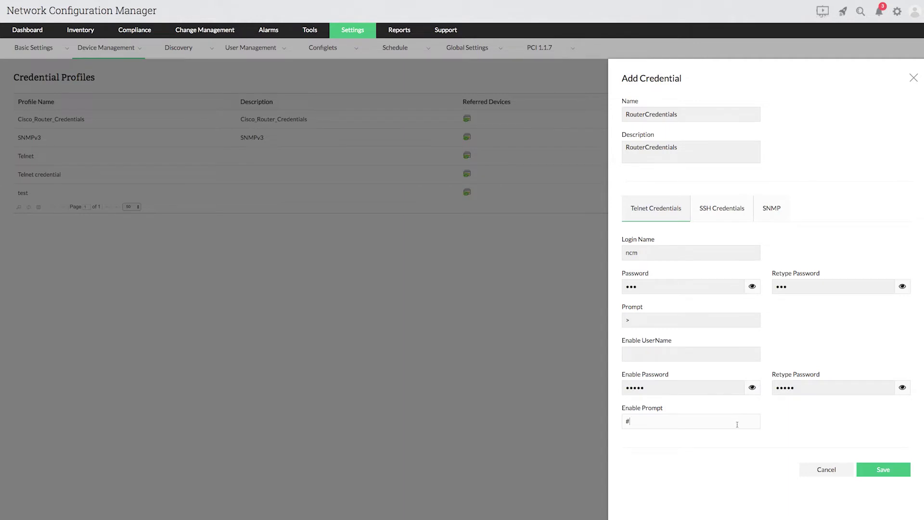
pyautogui.click(905, 474)
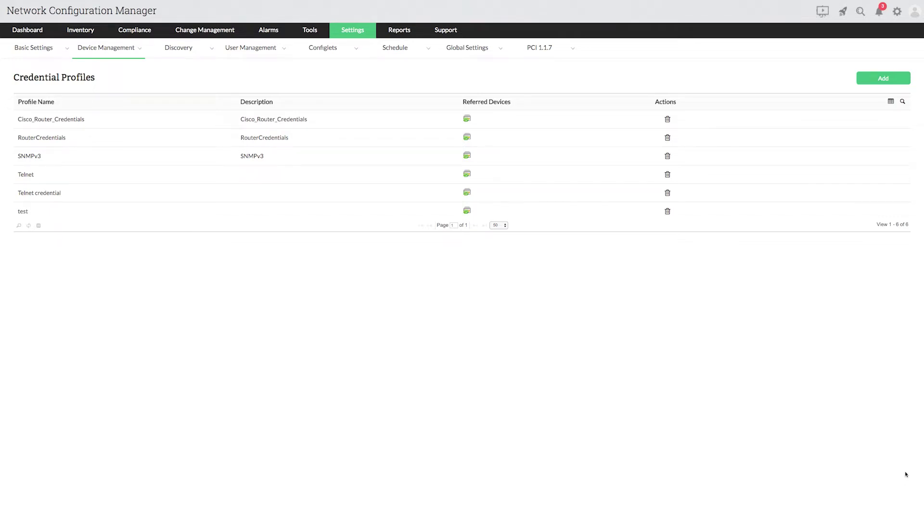
# Tick three Cisco Router devices in the Devices inventory and open their actions menu
pyautogui.moveTo(91, 31)
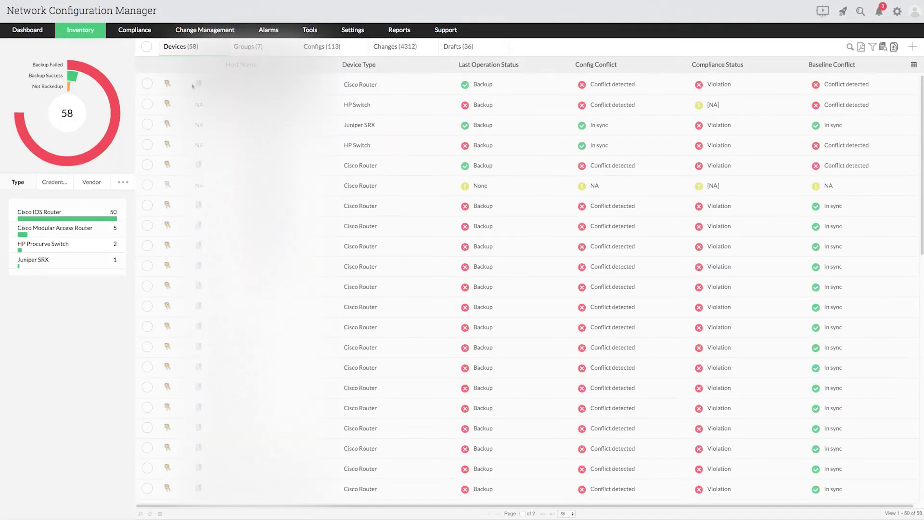
pyautogui.click(150, 166)
pyautogui.click(148, 206)
pyautogui.click(147, 85)
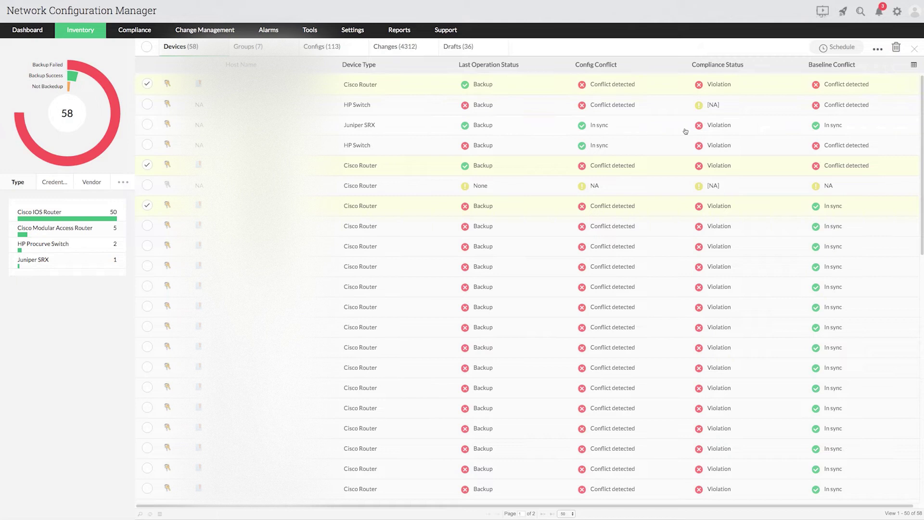
pyautogui.click(878, 49)
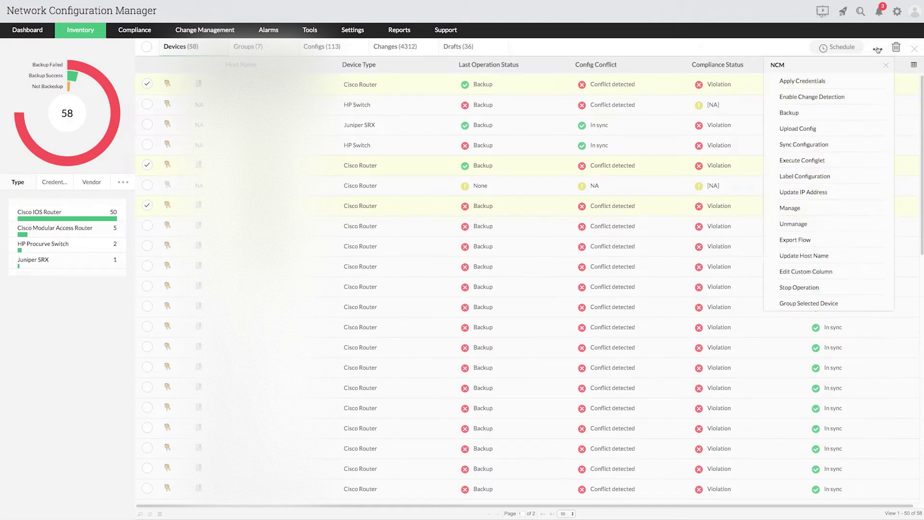
# Choose Apply Credentials for the selected routers and open the Common Protocol list
pyautogui.click(814, 80)
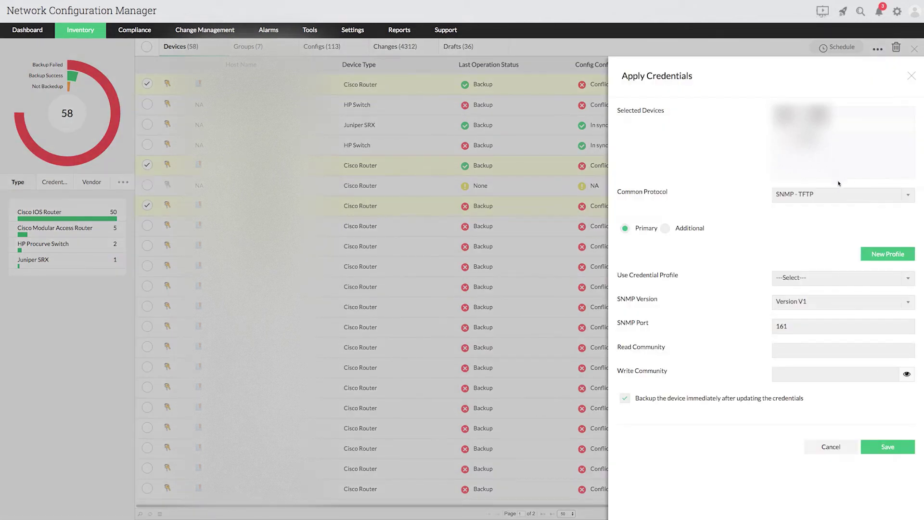
pyautogui.click(829, 197)
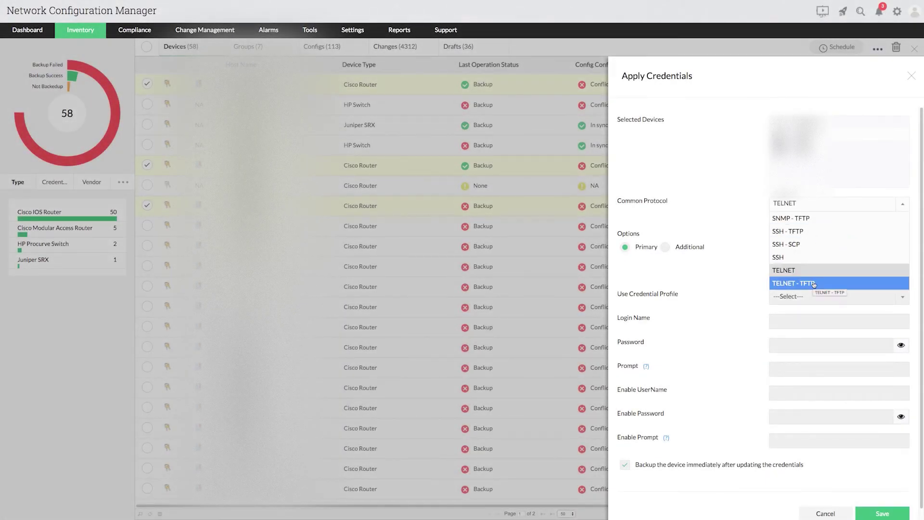
# Set the common protocol to TELNET - TFTP and use the RouterCredentials profile
pyautogui.click(814, 284)
pyautogui.click(817, 298)
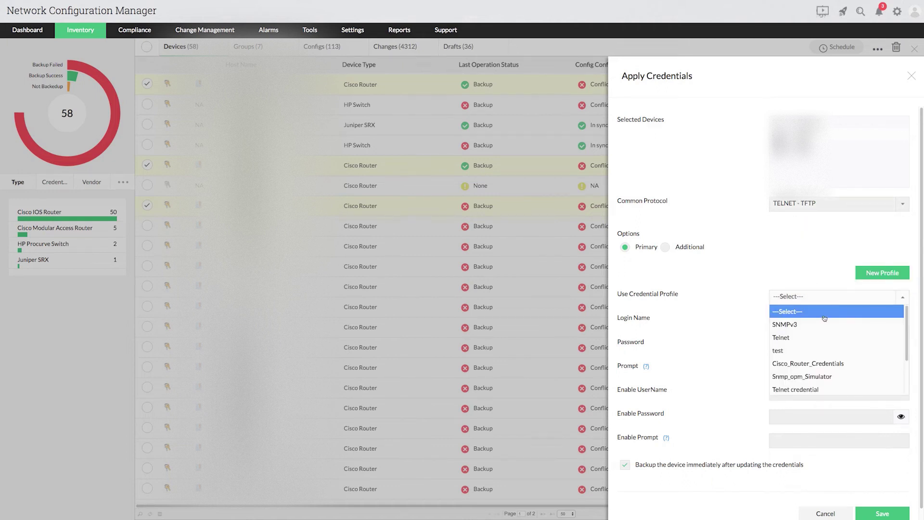
pyautogui.scroll(-1, 818, 337)
pyautogui.click(822, 362)
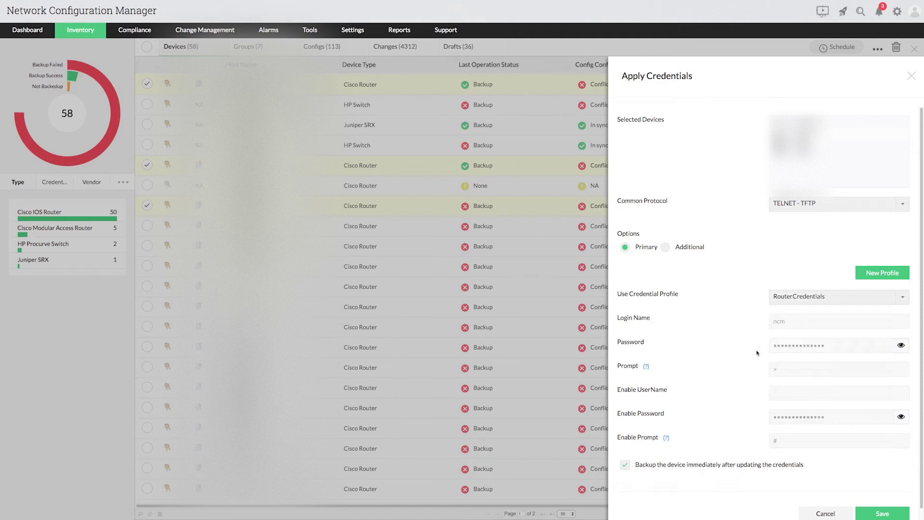
# In Additional settings, set TFTP/SCP server public IP 121.244.91.2 and turn off immediate backup
pyautogui.click(666, 247)
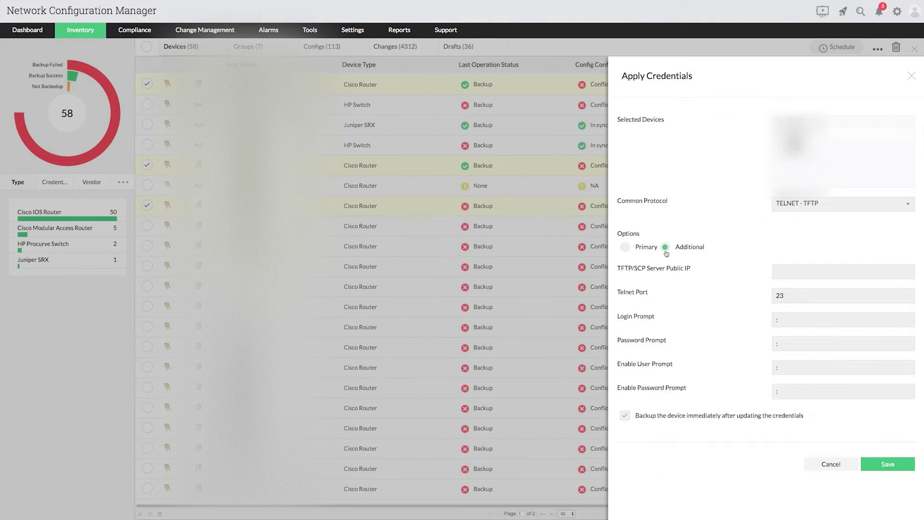
pyautogui.click(798, 273)
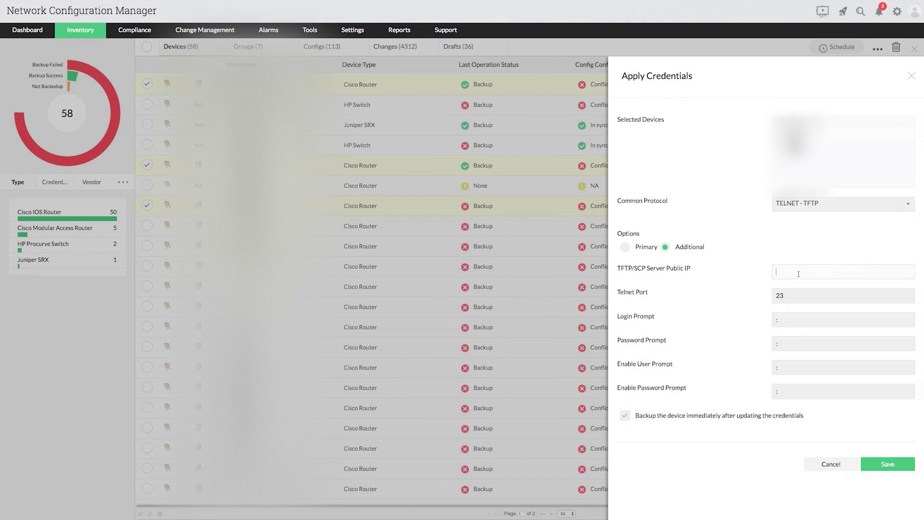
pyautogui.write('121.244.91.2')
pyautogui.click(806, 296)
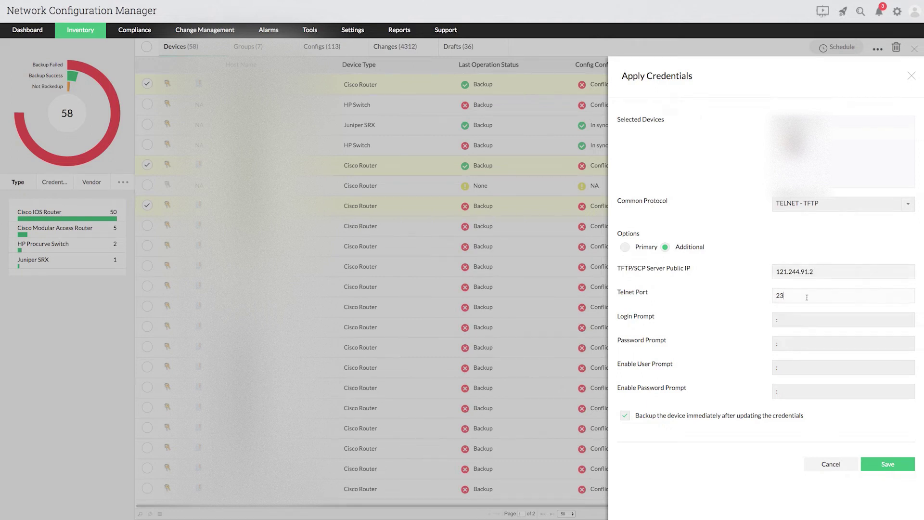
pyautogui.click(804, 319)
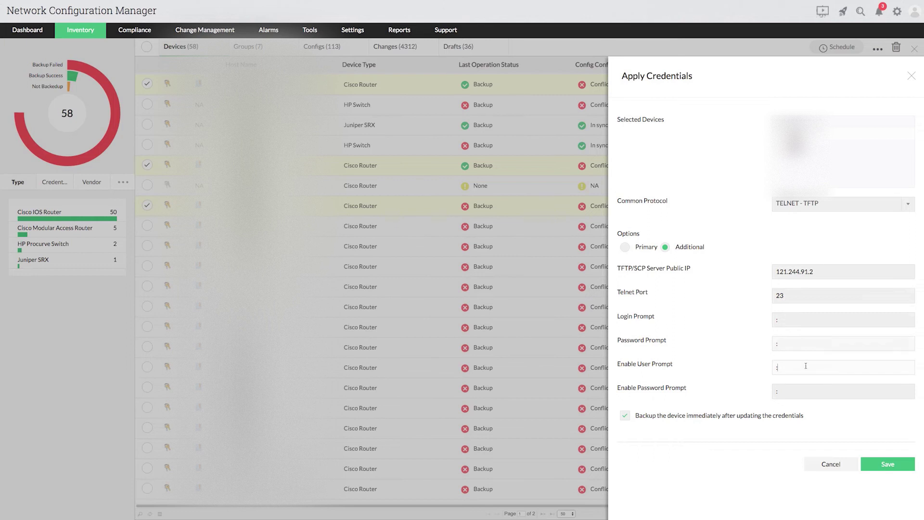
pyautogui.click(805, 393)
pyautogui.click(626, 419)
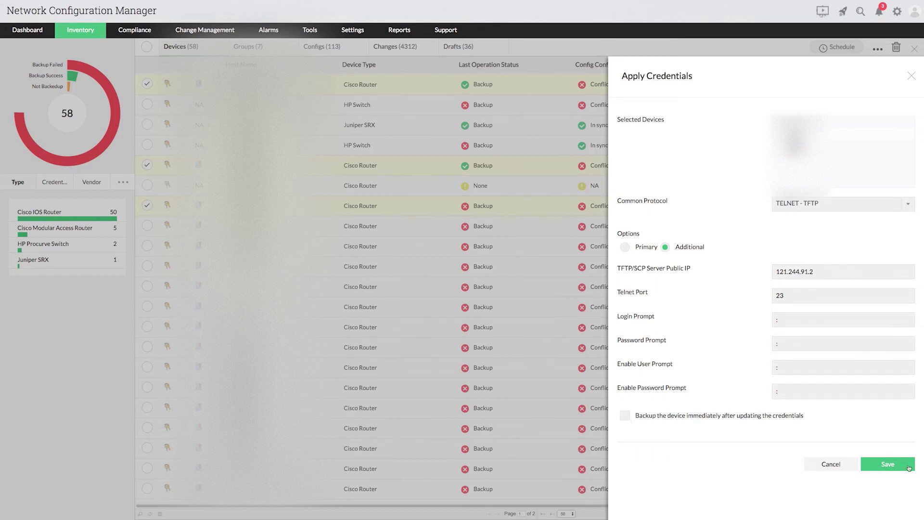
# Save the credentials to the three routers and switch to the Groups (7) view
pyautogui.click(908, 467)
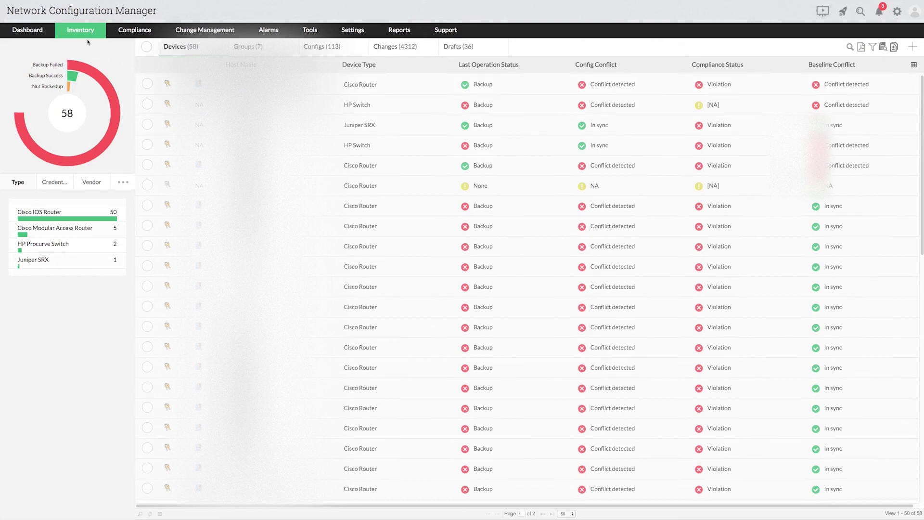
pyautogui.click(250, 53)
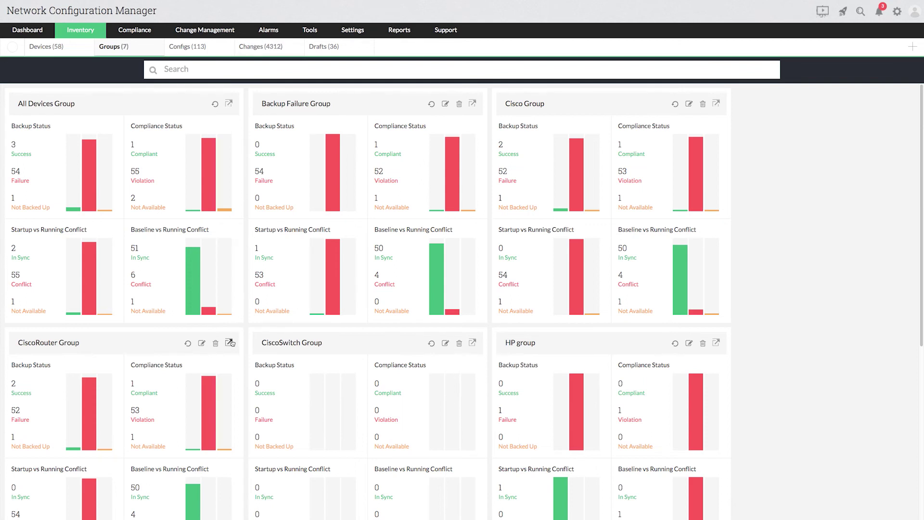
# Apply Cisco_Router_Credentials over TELNET to CiscoRouter Group with backup unchecked, then close the panel
pyautogui.click(230, 342)
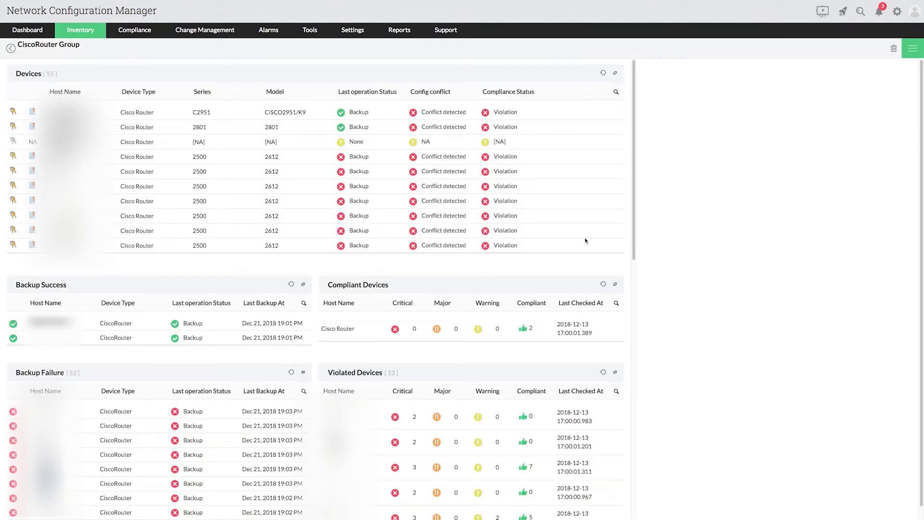
pyautogui.click(910, 53)
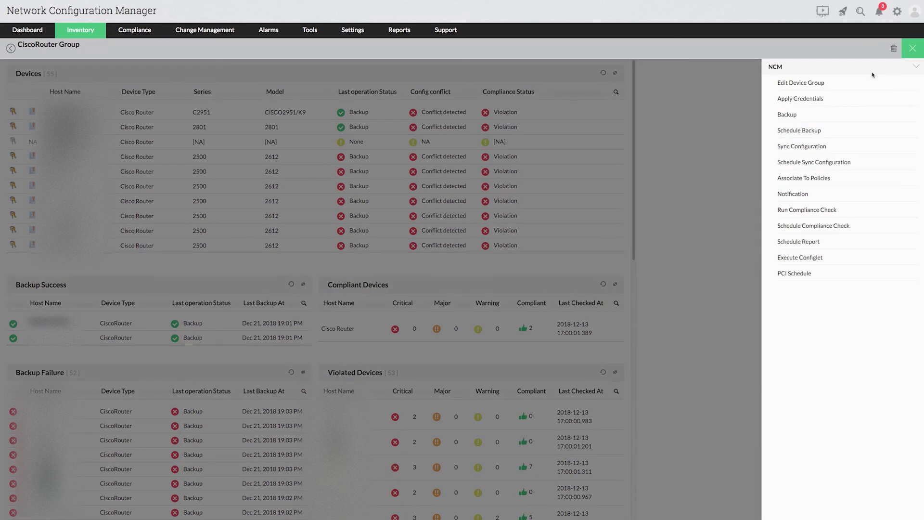
pyautogui.click(818, 99)
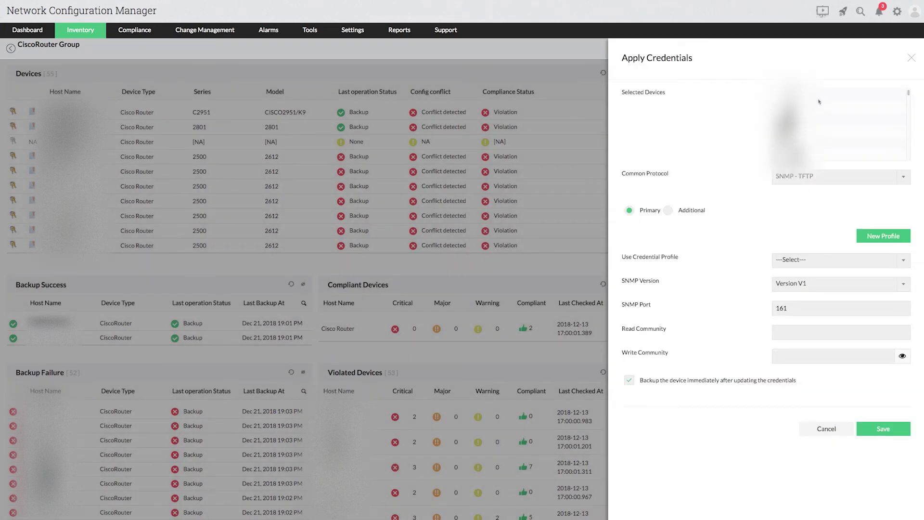
pyautogui.click(810, 176)
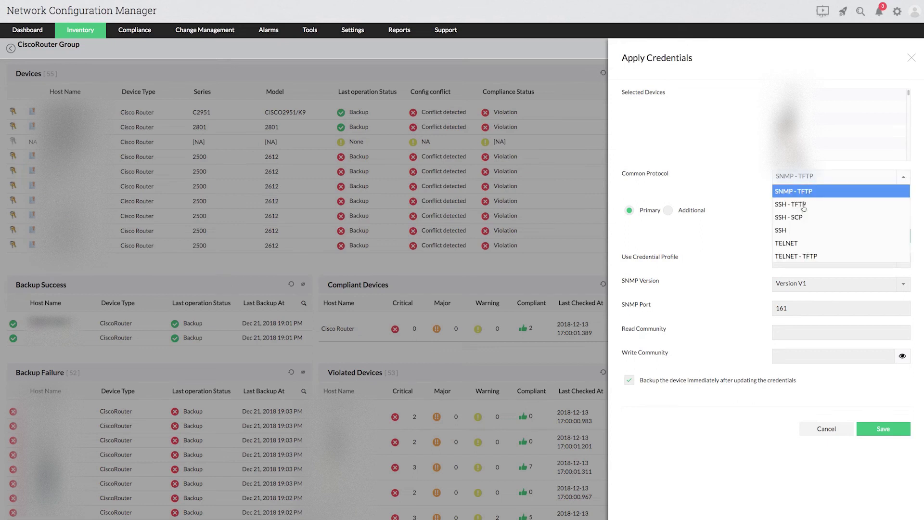
pyautogui.click(792, 246)
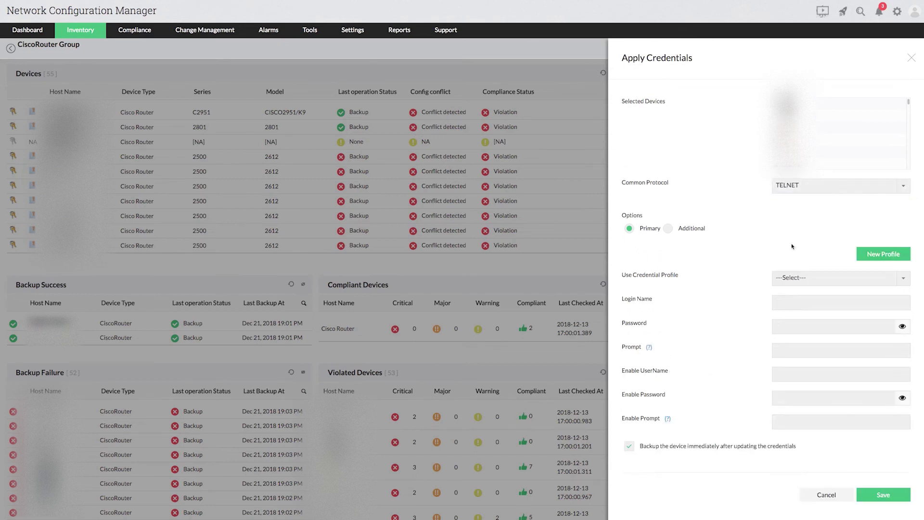
pyautogui.click(804, 279)
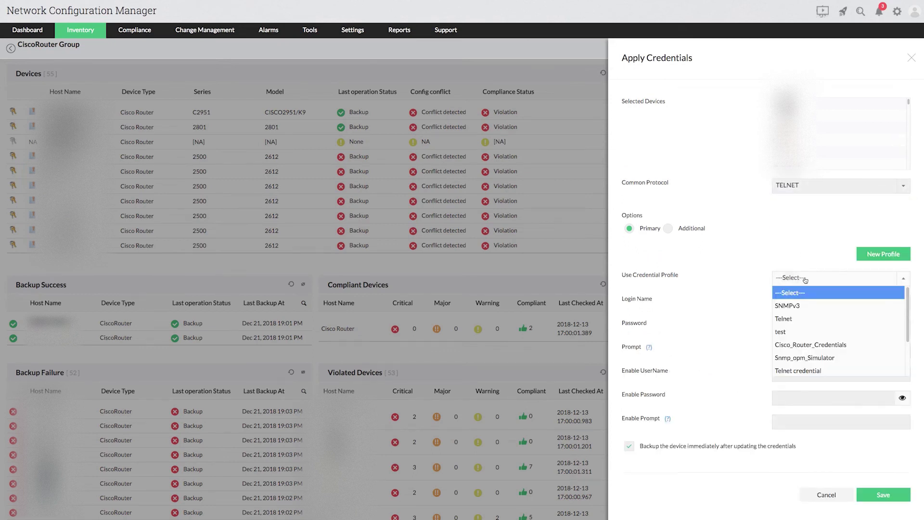
pyautogui.click(813, 341)
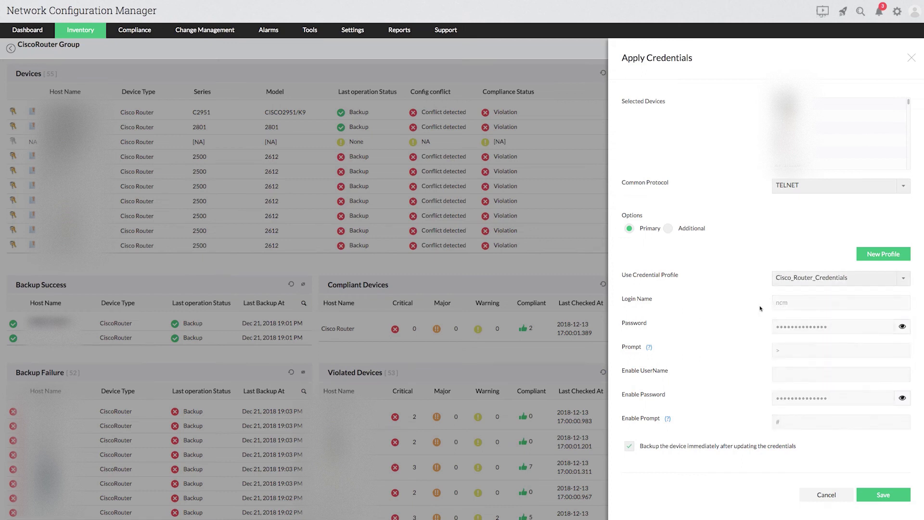
pyautogui.click(629, 447)
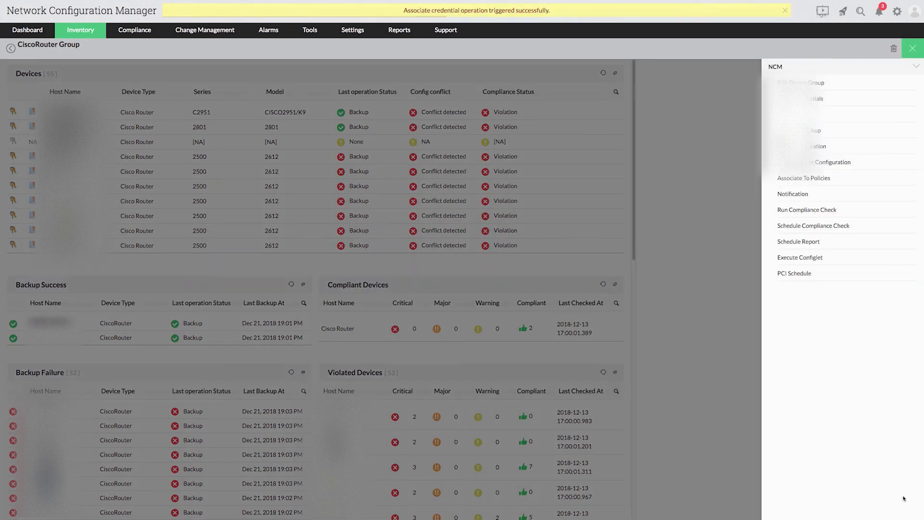
pyautogui.click(903, 495)
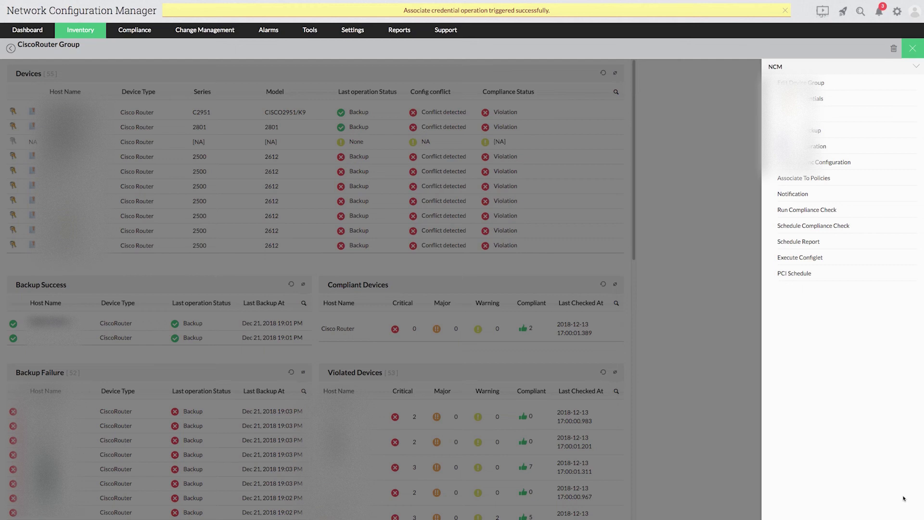
pyautogui.click(912, 49)
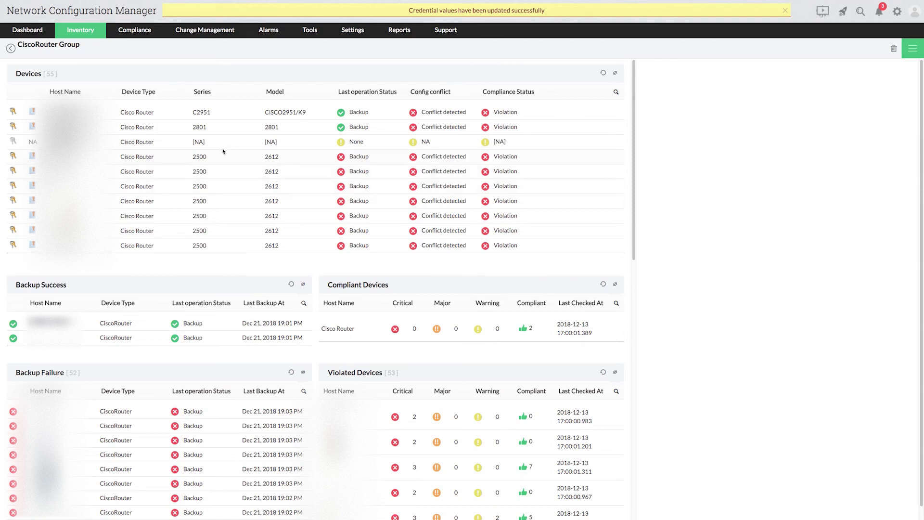
# Open the 58-device list, tick rows four to six, open Apply Credentials, then close it unsaved
pyautogui.click(85, 45)
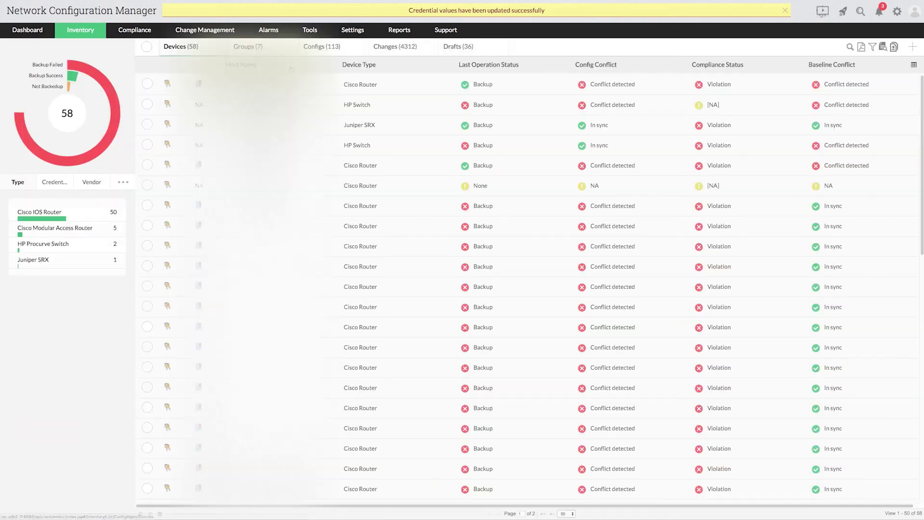
pyautogui.click(147, 185)
pyautogui.click(147, 165)
pyautogui.click(147, 146)
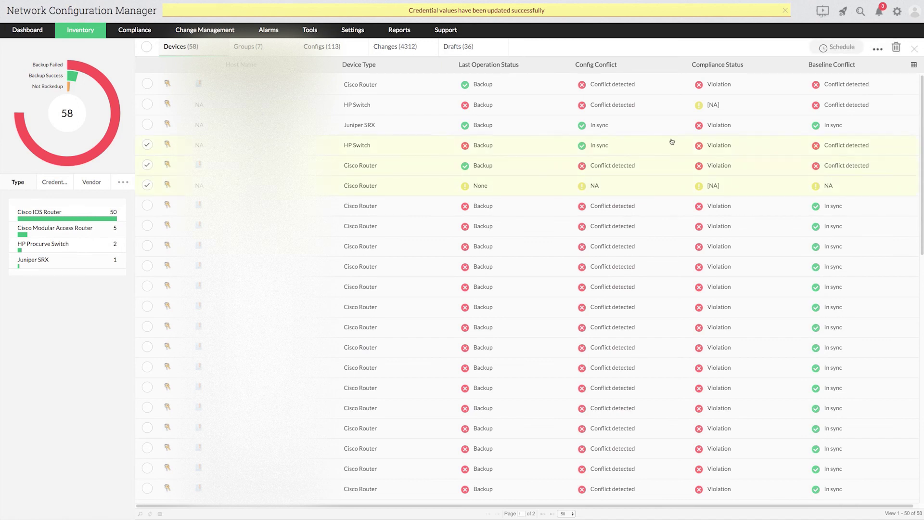
pyautogui.click(879, 50)
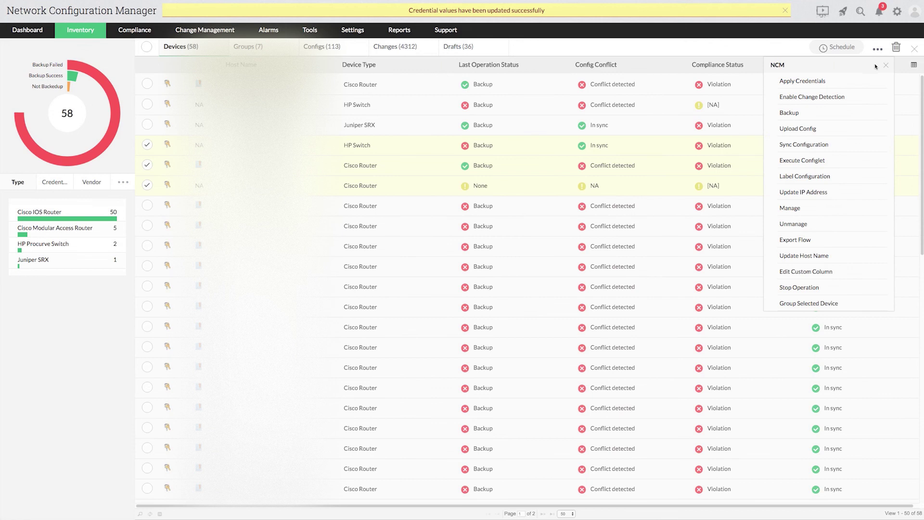
pyautogui.click(819, 83)
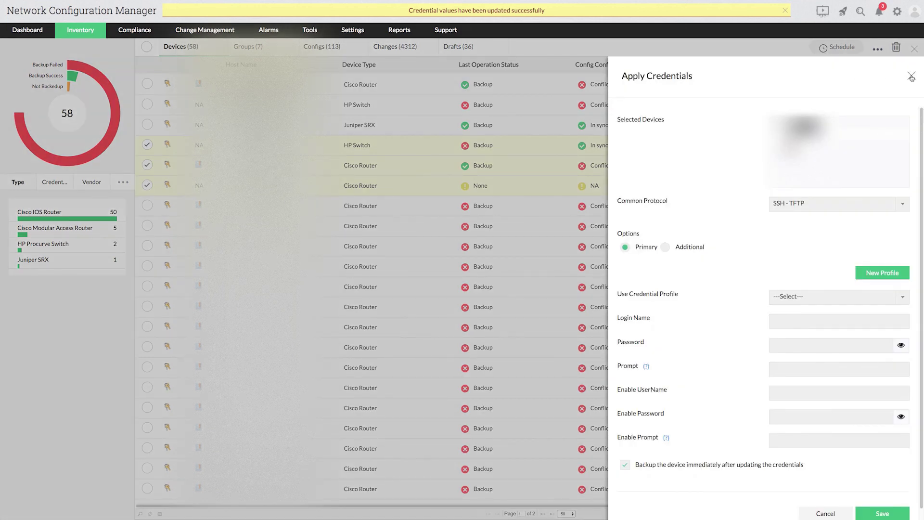
pyautogui.click(911, 77)
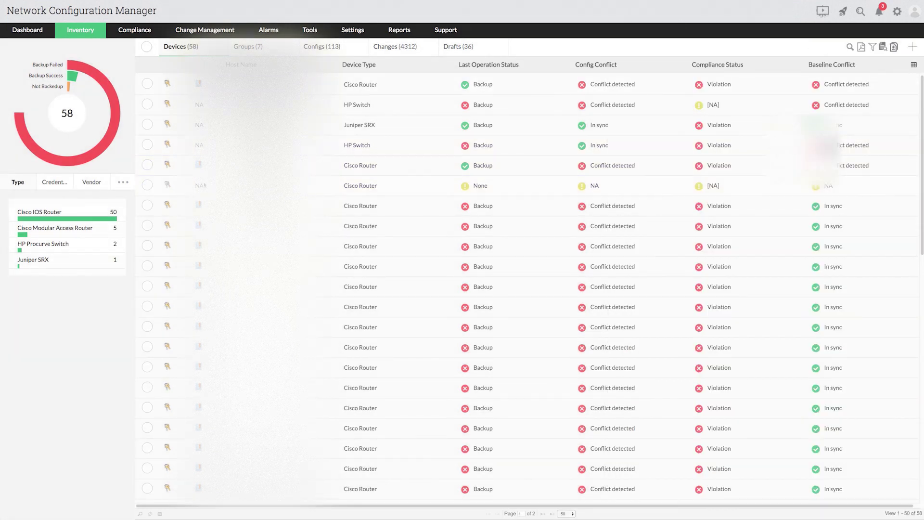
# Give the row-six Cisco Router SSH with its own login name, password and enable password, backup off
pyautogui.click(167, 186)
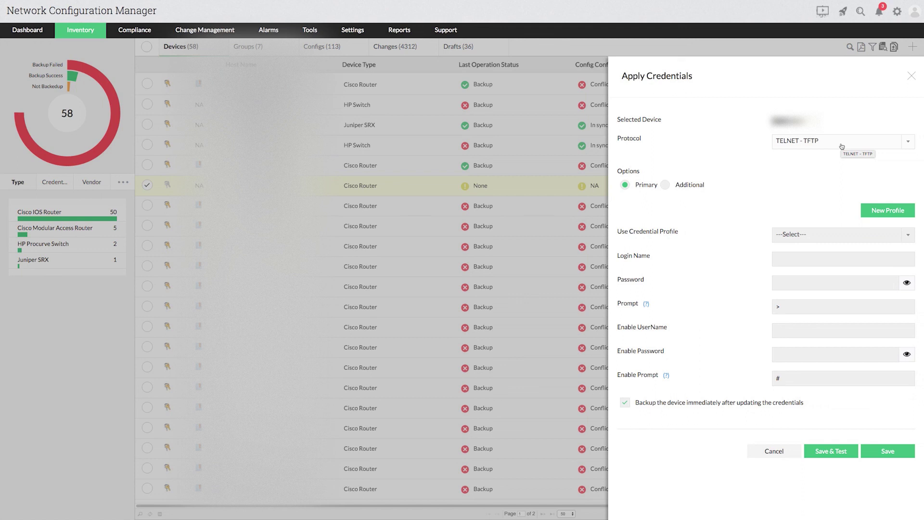
pyautogui.click(842, 147)
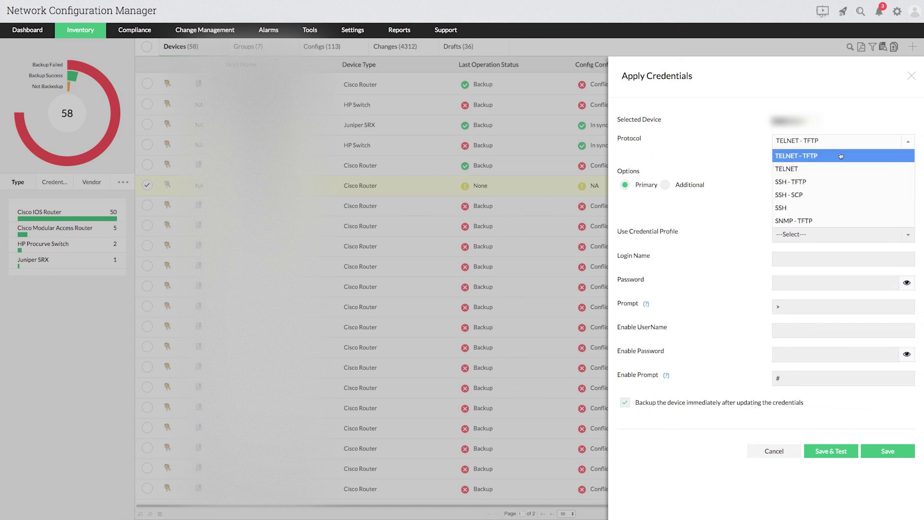
pyautogui.click(830, 207)
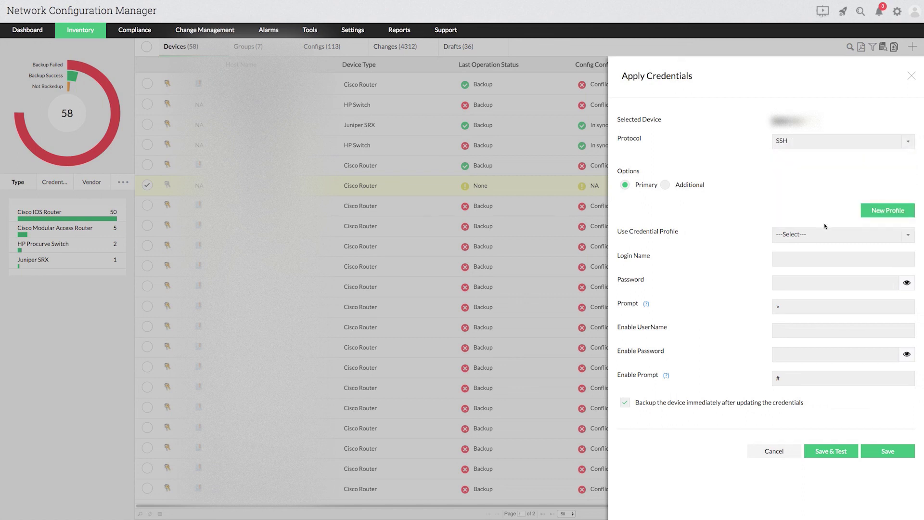
pyautogui.click(811, 258)
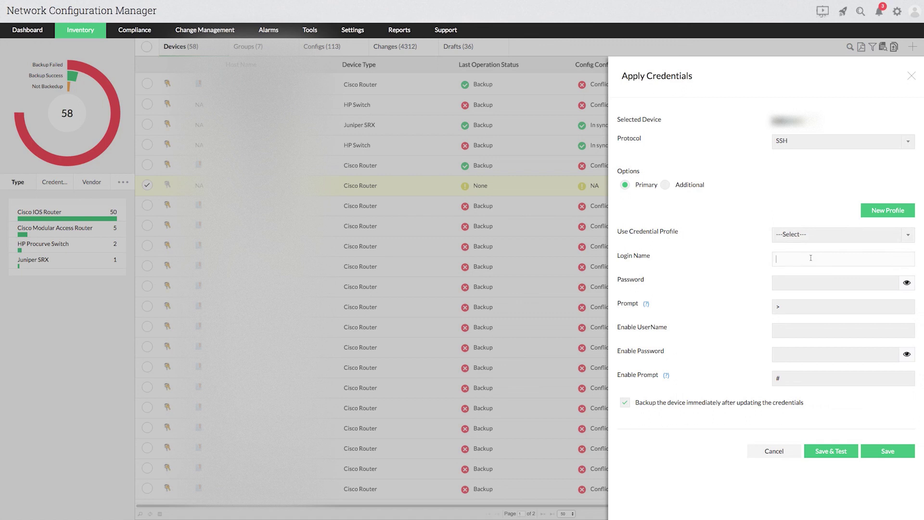
pyautogui.write('ncm')
pyautogui.press('Tab')
pyautogui.write('cisco')
pyautogui.press('Tab')
pyautogui.press('Tab')
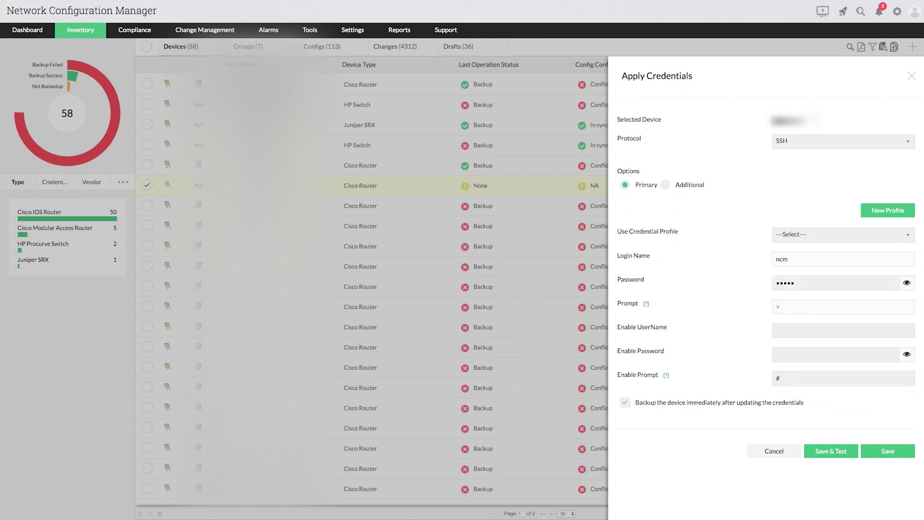
pyautogui.press('Tab')
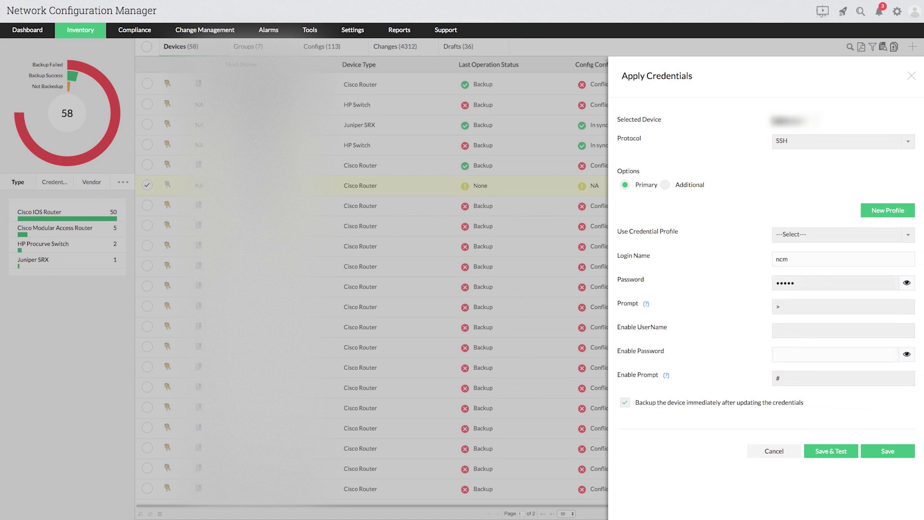
pyautogui.write('cisco')
pyautogui.press('Tab')
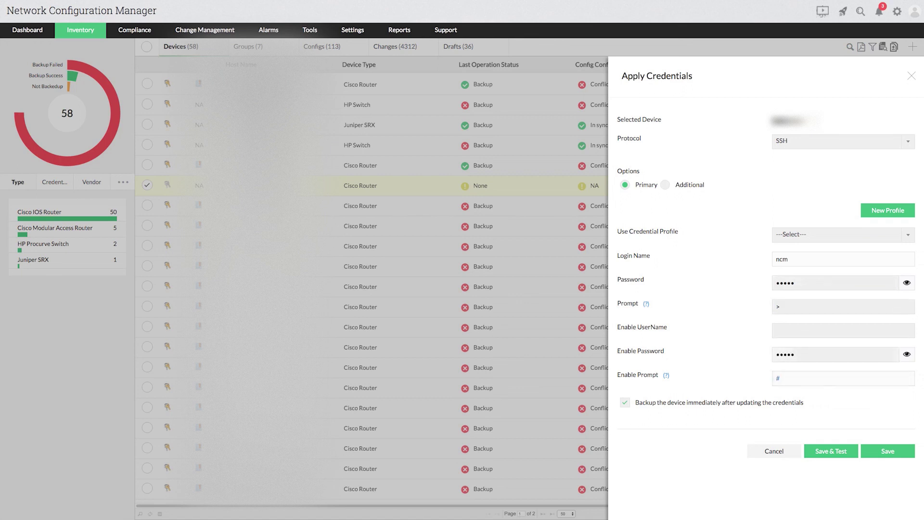
pyautogui.click(625, 404)
# Submit the router's SSH credentials with Save & Test
pyautogui.click(849, 458)
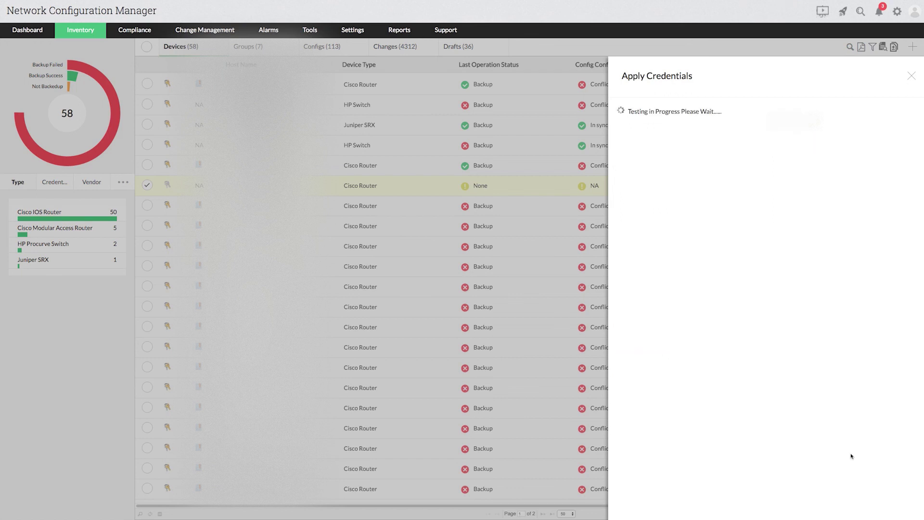